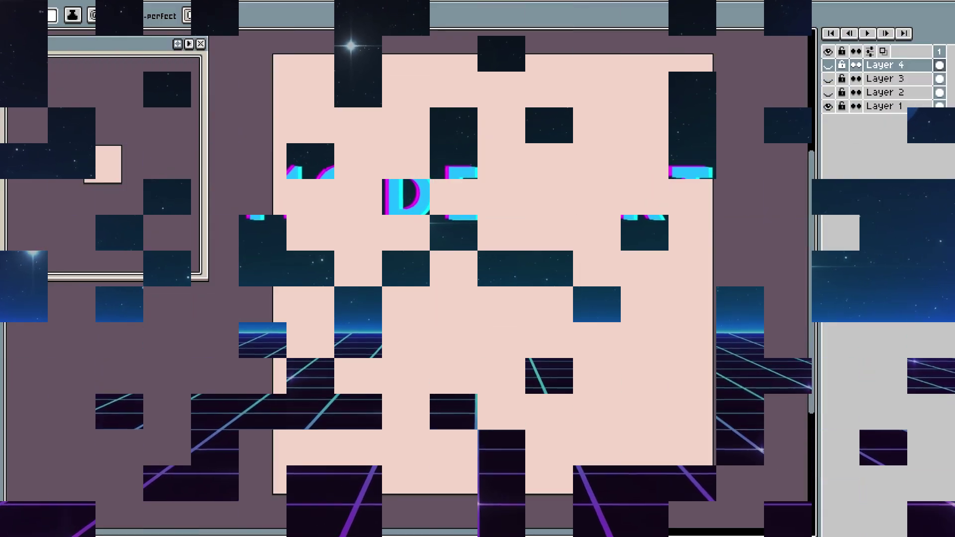
- Show and hide Layers 2, 3 and 4 one at a time to examine each closed-mouth shape over the skin layer
left_click(828, 92)
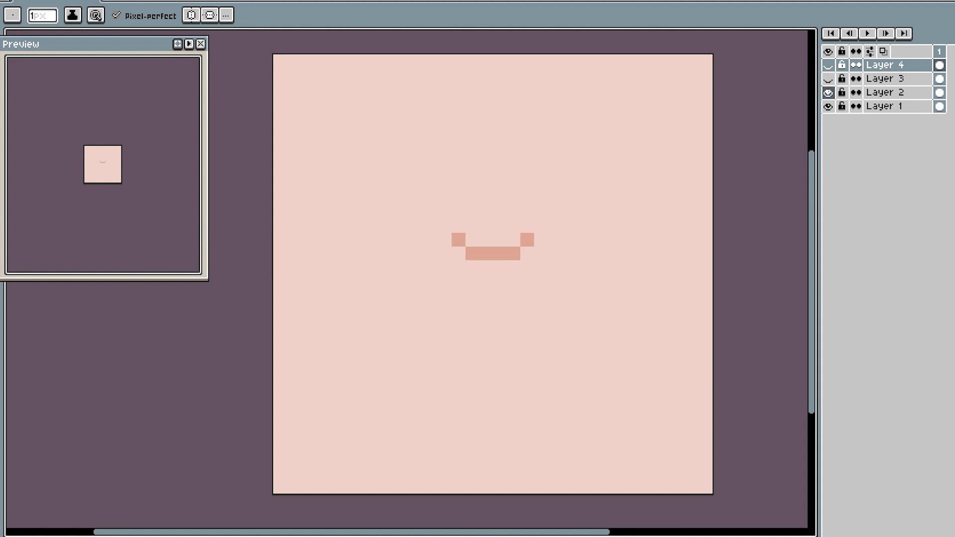
left_click(828, 93)
left_click(828, 79)
left_click(828, 79)
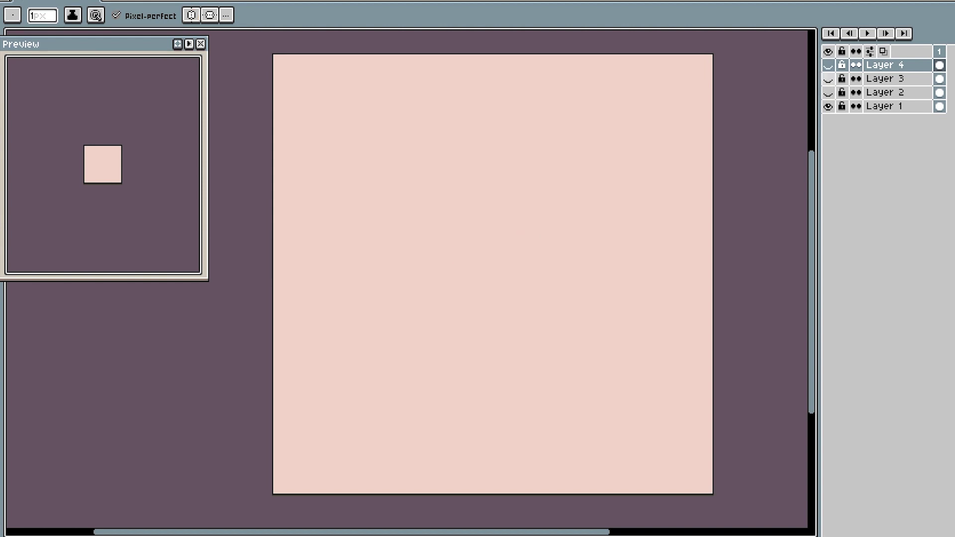
left_click(828, 65)
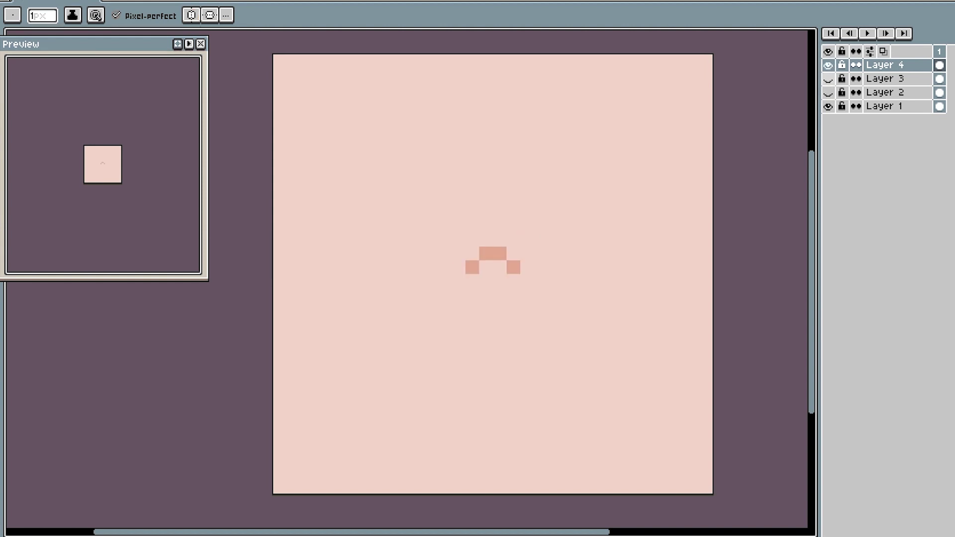
left_click(828, 65)
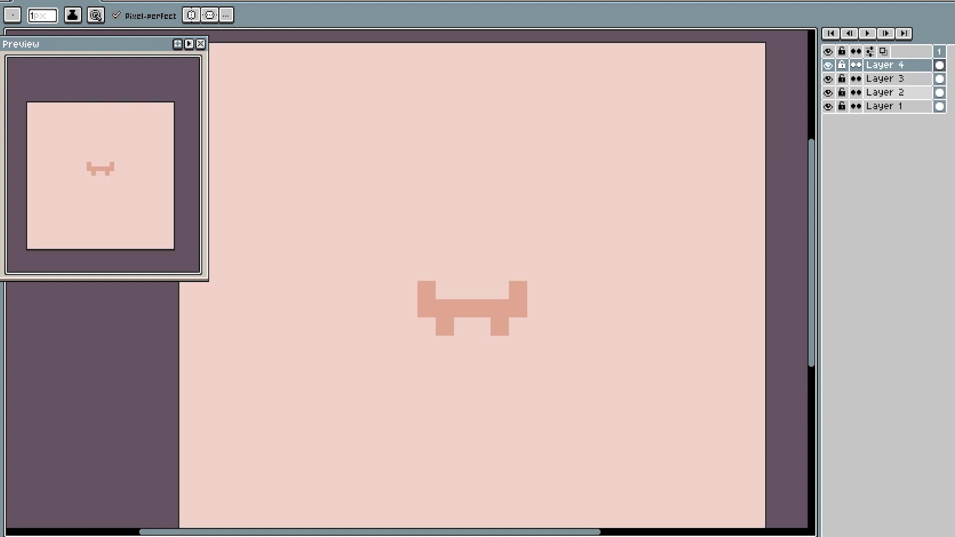
- Duplicate Layers 2, 3 and 4, and hide both the originals and their copies
left_click(885, 92, "shift")
key("ctrl+j")
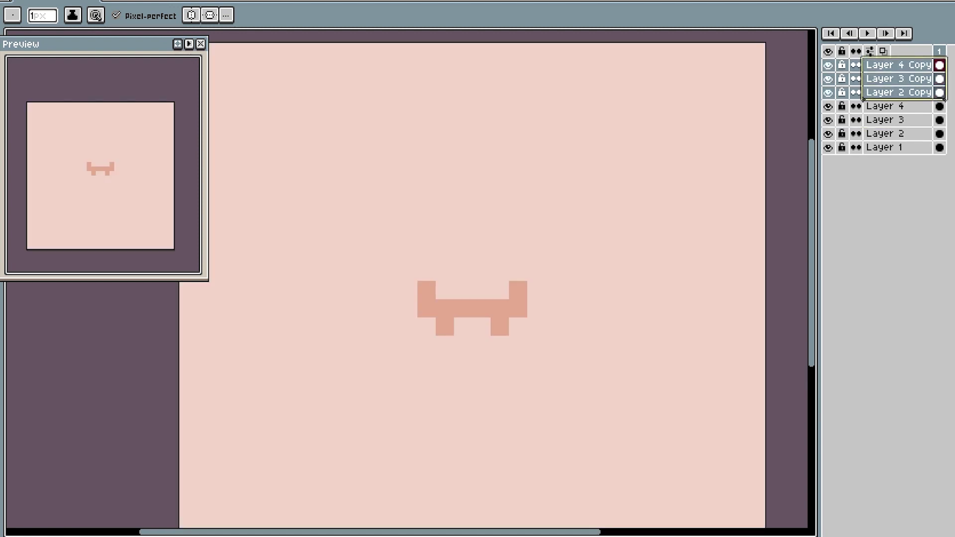
left_click_drag(828, 106, 828, 133)
left_click(828, 92)
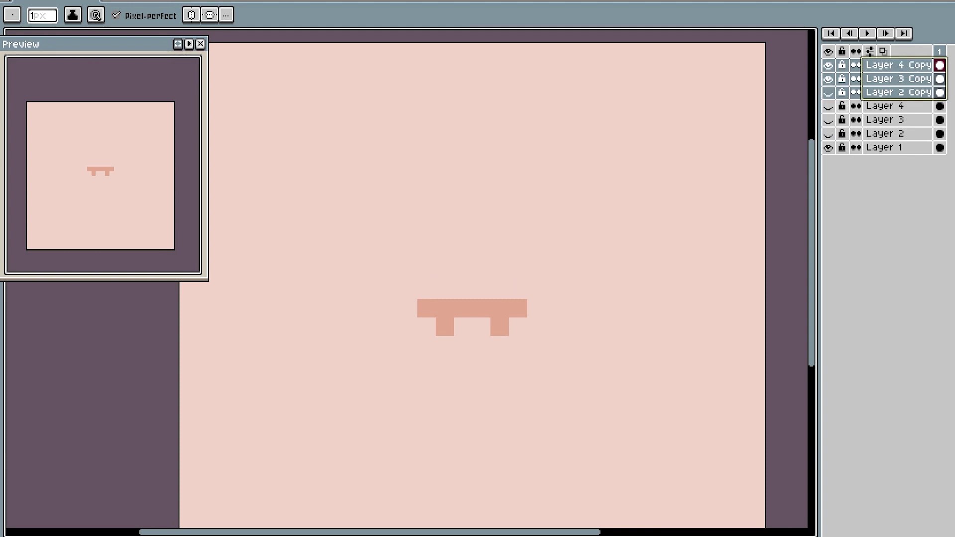
left_click(828, 79)
left_click(828, 65)
left_click(898, 92)
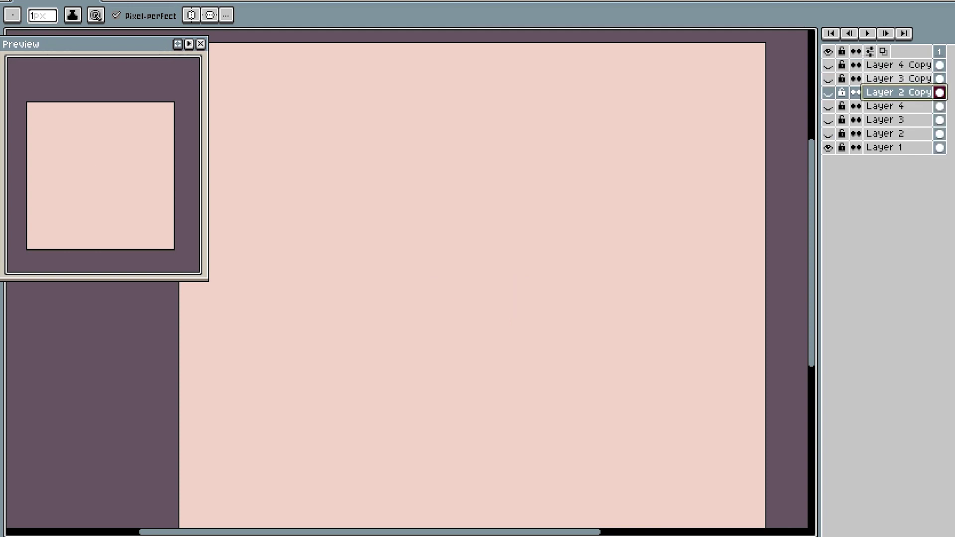
- Show Layer 4 Copy and extend its frown upward with two centre pixels and one pixel above each end
left_click(828, 65)
left_click(898, 65)
scroll(559, 304, "down", 1)
scroll(502, 327, "up", 3)
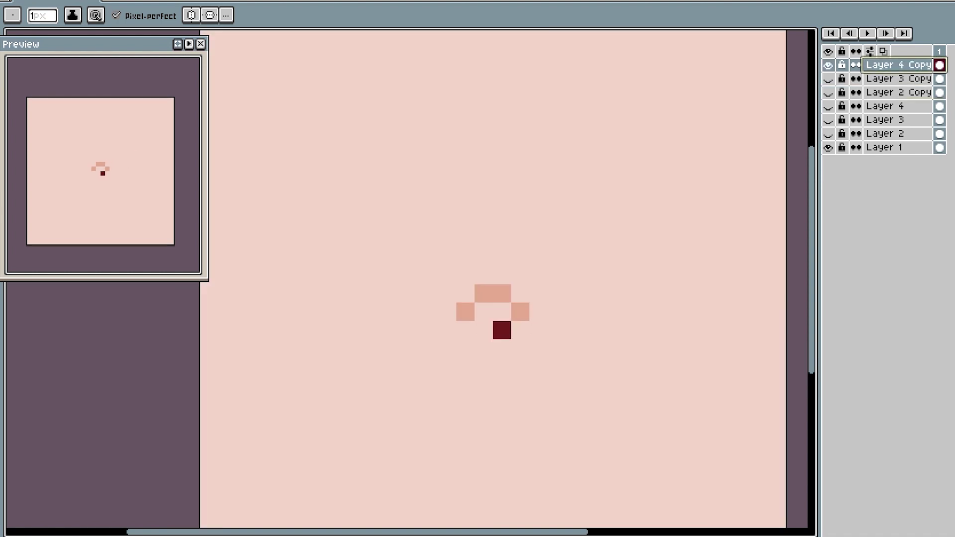
scroll(502, 323, "down", 3)
scroll(502, 324, "up", 2)
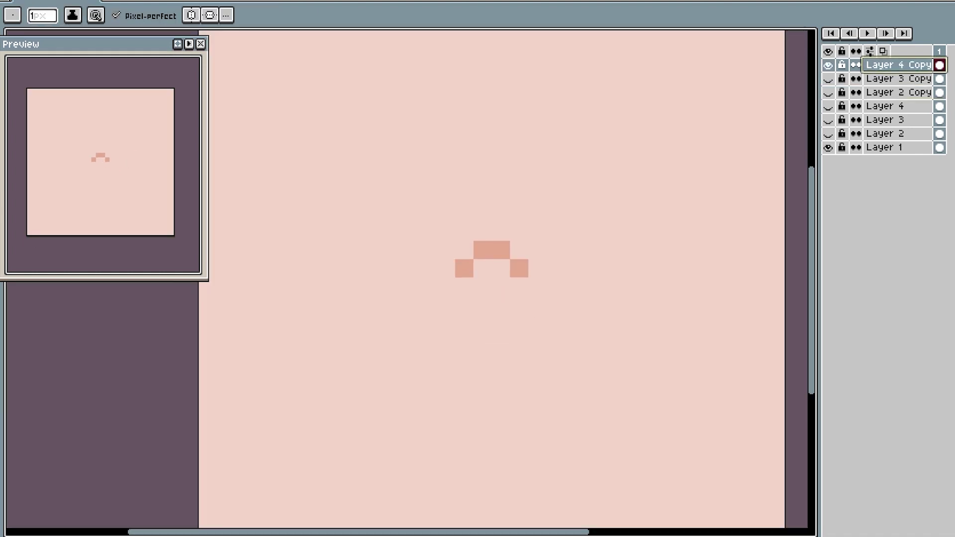
left_click(480, 227)
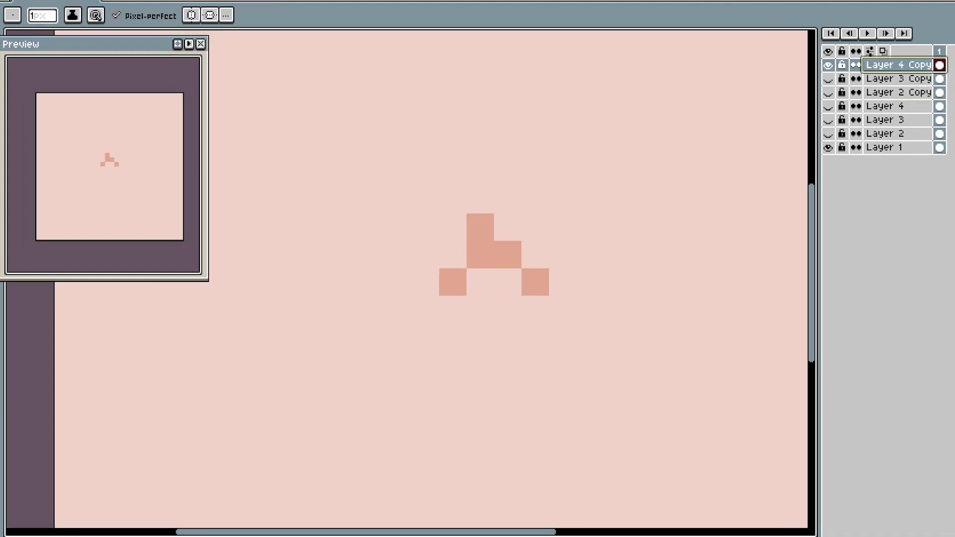
left_click(507, 227)
left_click(481, 228)
left_click(453, 255)
left_click(535, 255)
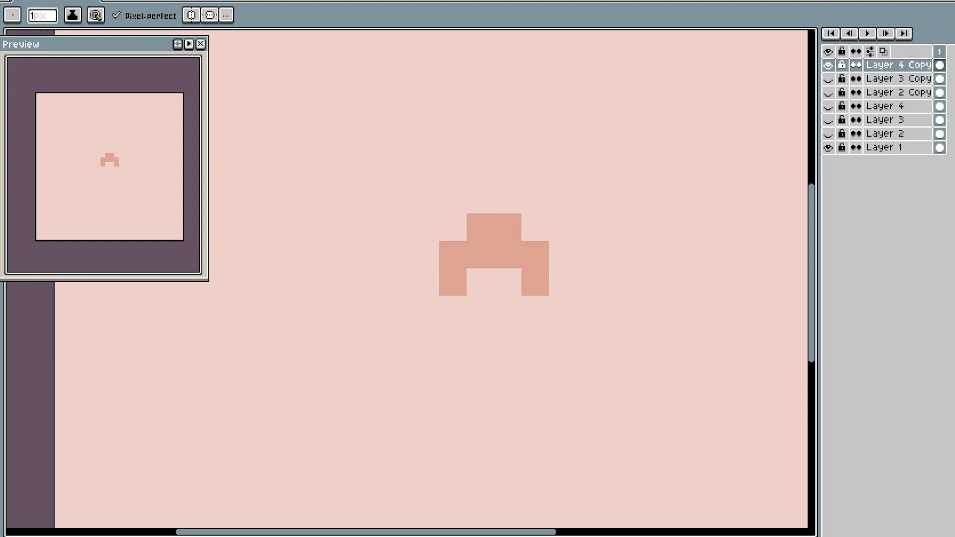
- Paint two white tooth pixels inside the mouth and draw a row below them in the sampled outline colour
key("alt")
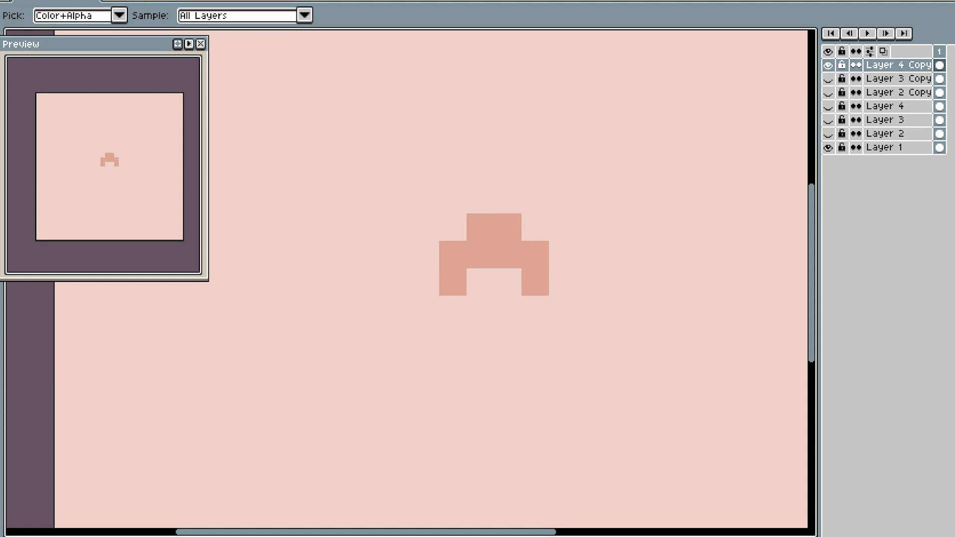
left_click_drag(480, 255, 508, 254)
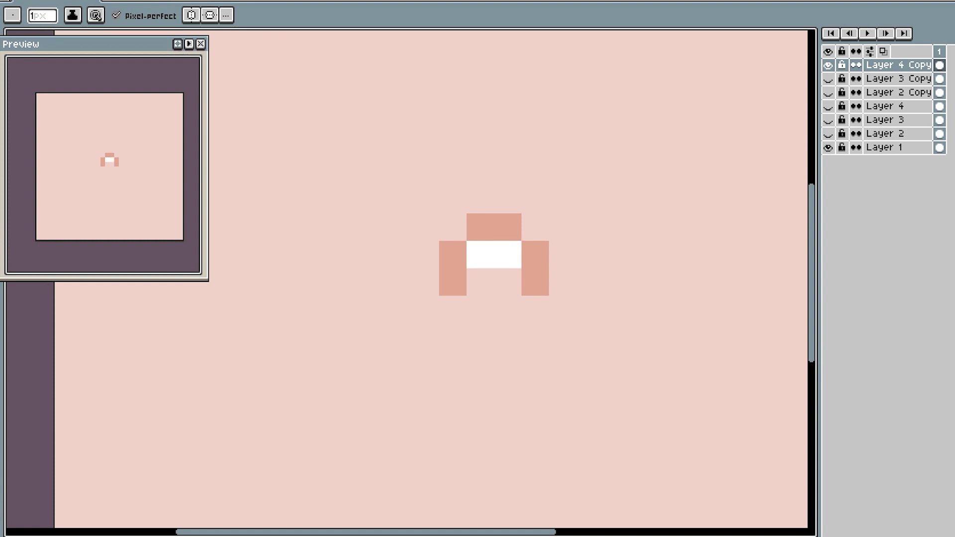
left_click(535, 282, "alt")
left_click_drag(426, 281, 562, 282)
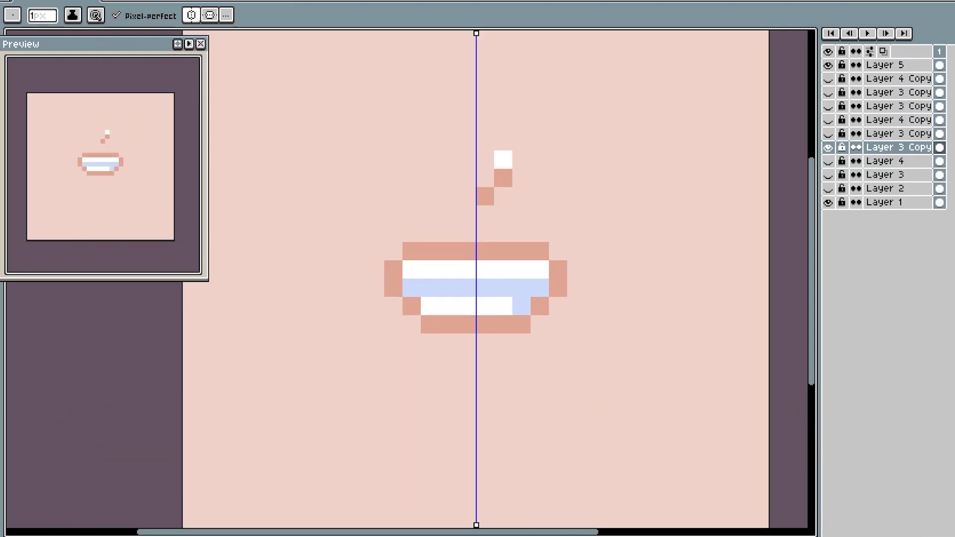
- Shorten the wide toothy mouth by one row, erasing its bottom lip and lower corner pixels symmetrically, and hide its layer
key("e")
left_click_drag(521, 324, 485, 325)
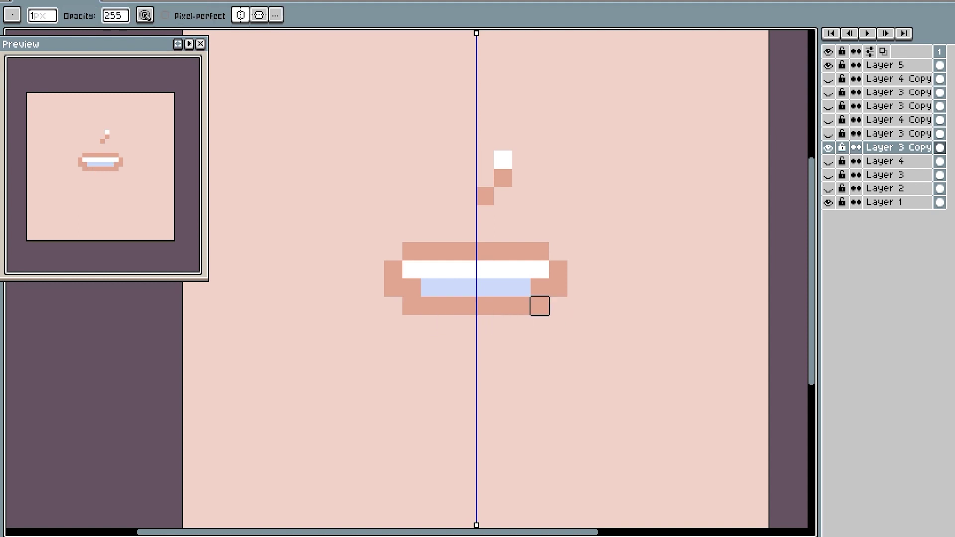
left_click(540, 307)
left_click(558, 288)
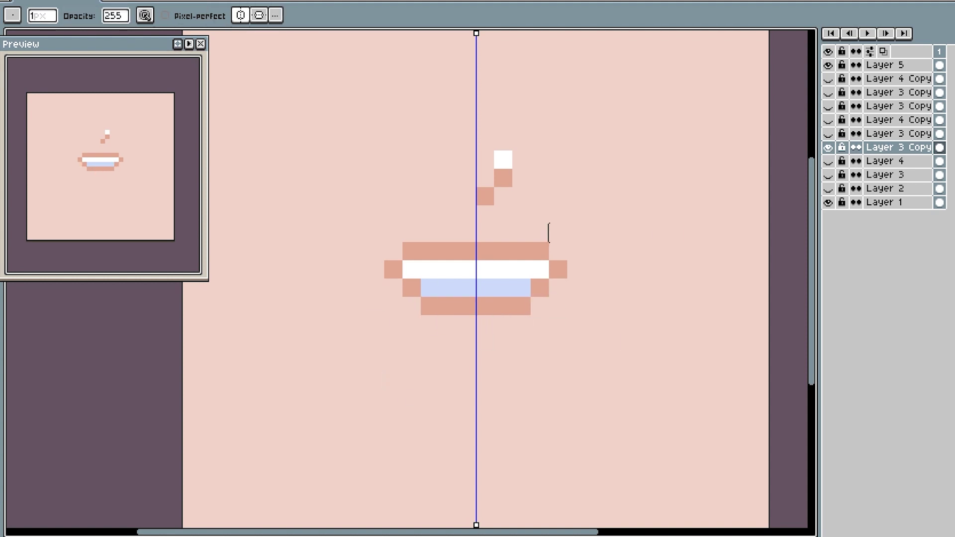
left_click(828, 147)
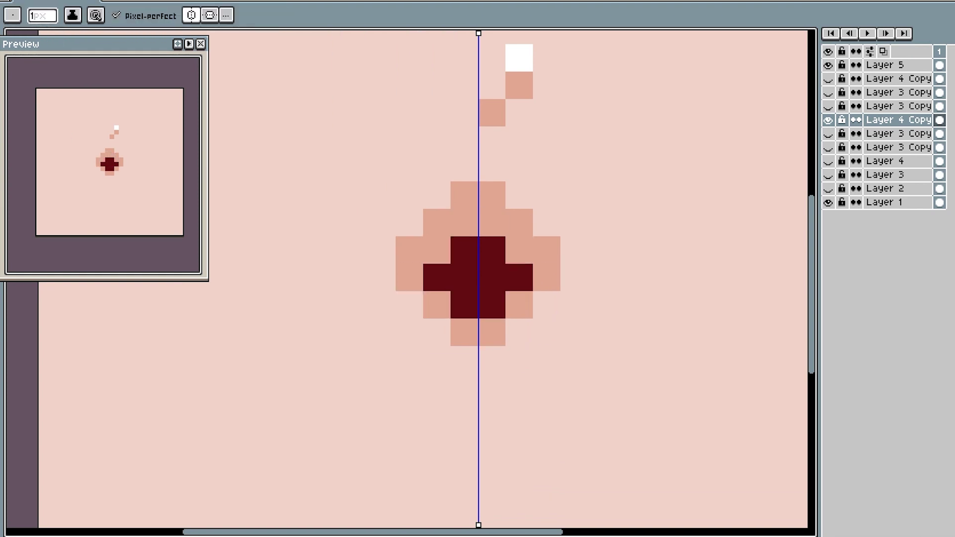
- Reshape the open mouth with teeth and tongue symmetrically, narrowing its top and widening the dark lower half
scroll(532, 355, "down", 1)
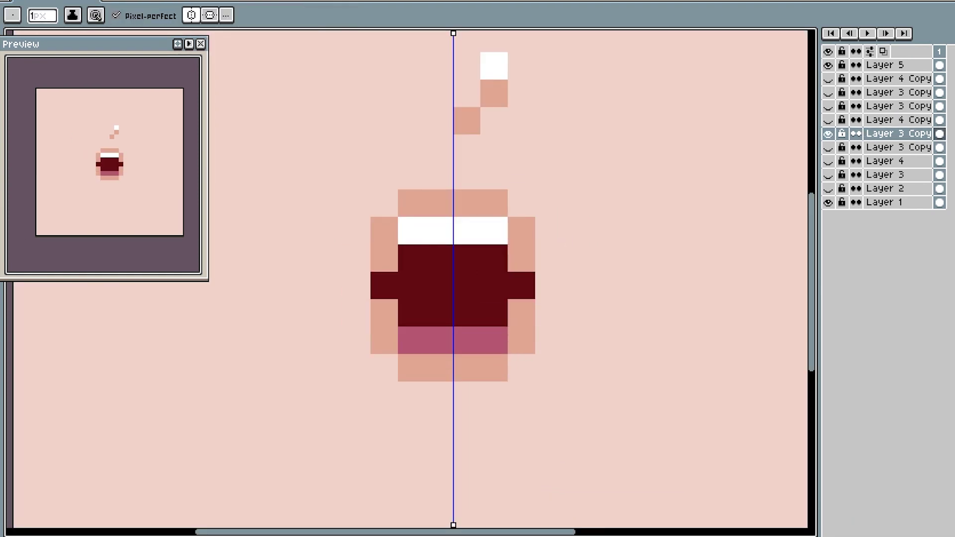
scroll(548, 247, "left", 1)
left_click_drag(548, 248, 520, 219)
key("b")
left_click(520, 247)
left_click_drag(548, 357, 575, 330)
left_click(548, 302, "alt")
left_click(548, 330)
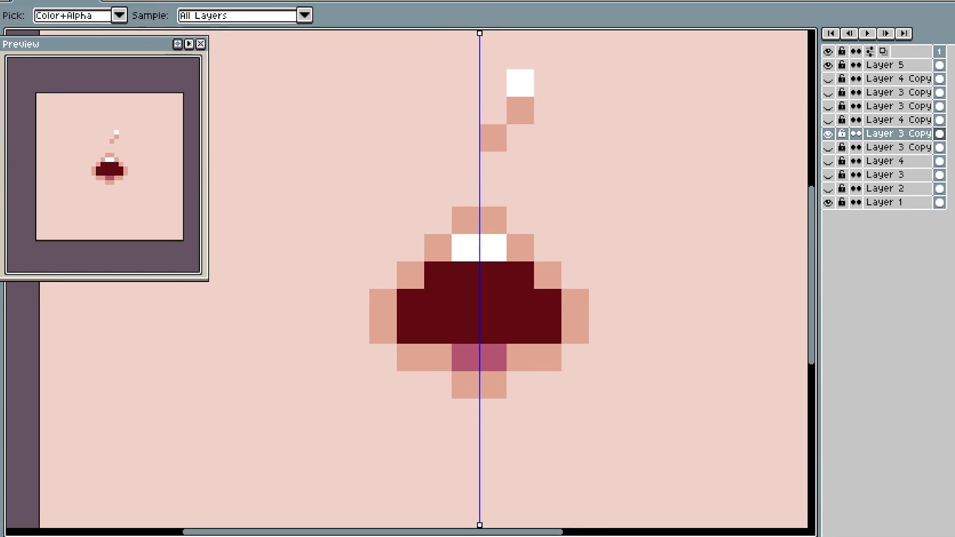
scroll(517, 390, "down", 3)
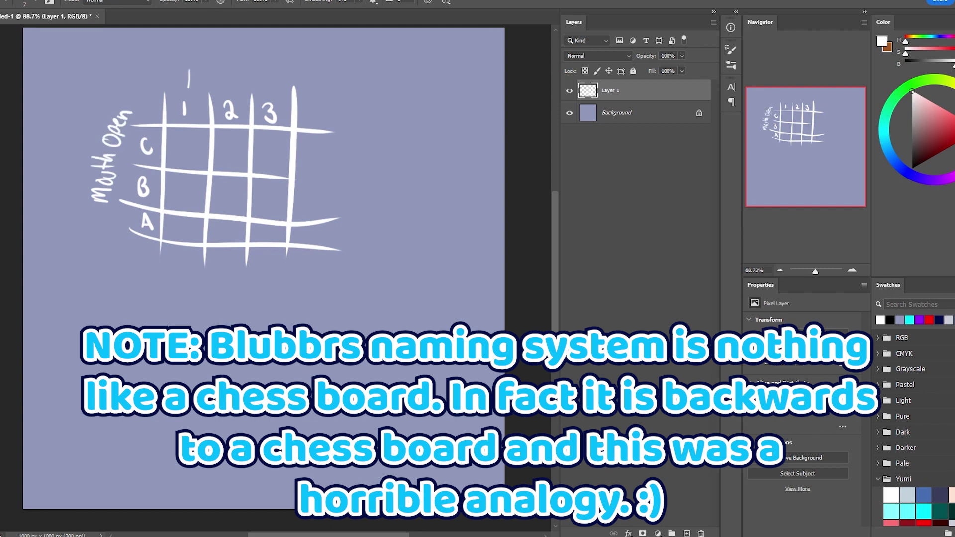
- Switch to Photoshop and draw a short stroke above the numbered columns of the mouth grid
left_click_drag(307, 81, 320, 82)
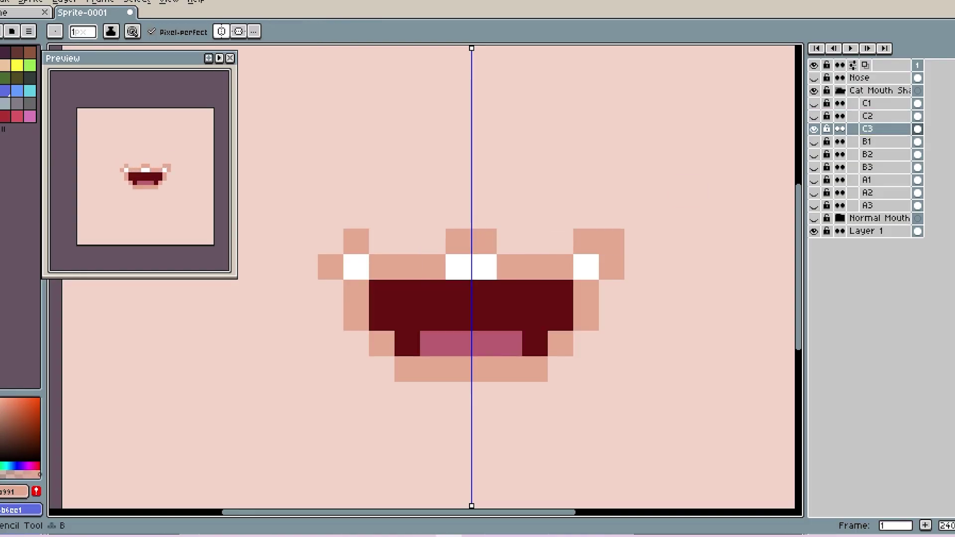
- Back in Aseprite, refine the C3 cat mouth's upturned corner pixels and retouch the pixels inside the open mouth
left_click(612, 241)
left_click(637, 216)
left_click(484, 293)
left_click_drag(483, 293, 561, 292)
left_click(535, 318)
scroll(569, 309, "down", 1)
scroll(525, 356, "up", 1)
left_click_drag(515, 355, 541, 356)
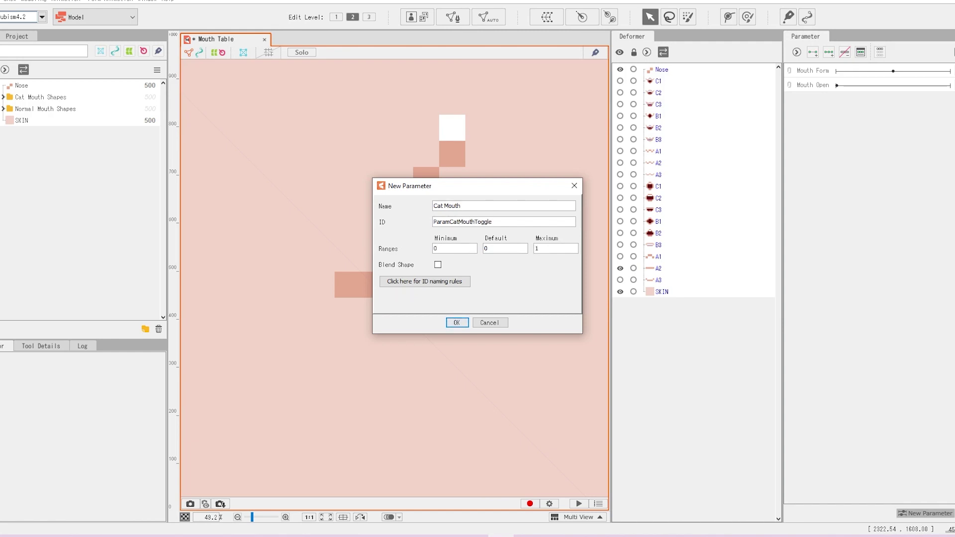
- In Live2D Cubism, create the Cat Mouth parameter (ParamCatMouthToggle, range 0 to 1) and add two keys for all cat and normal mouth shapes
key("Return")
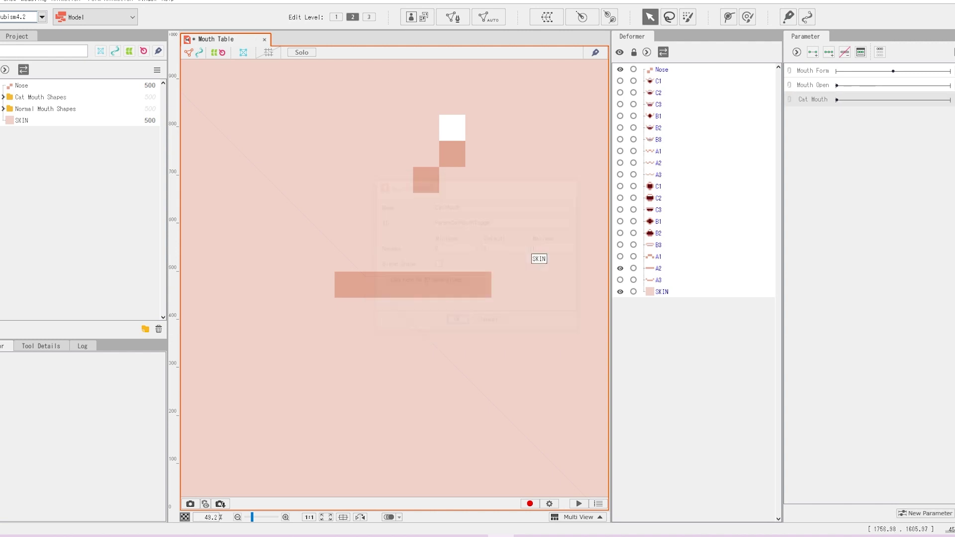
left_click(659, 280)
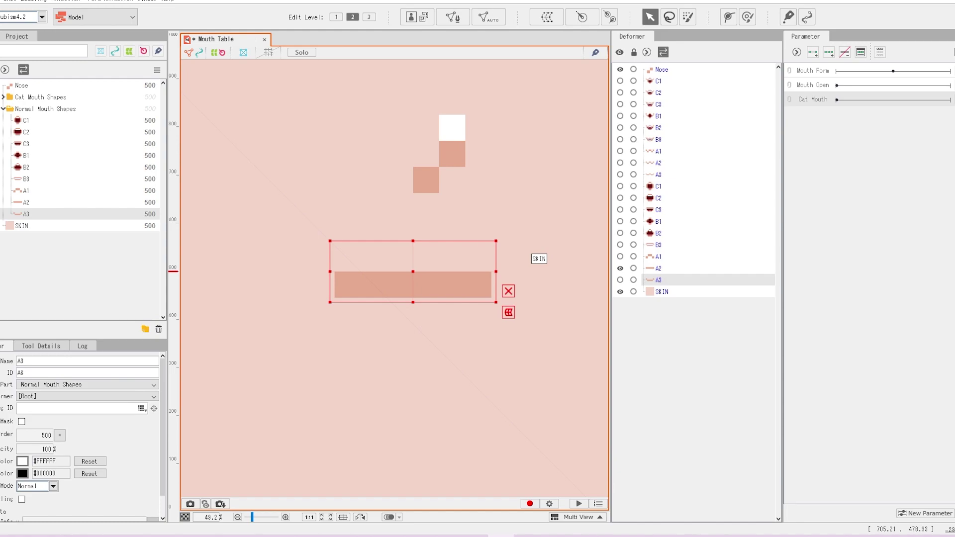
left_click(658, 81, "shift")
left_click(813, 52)
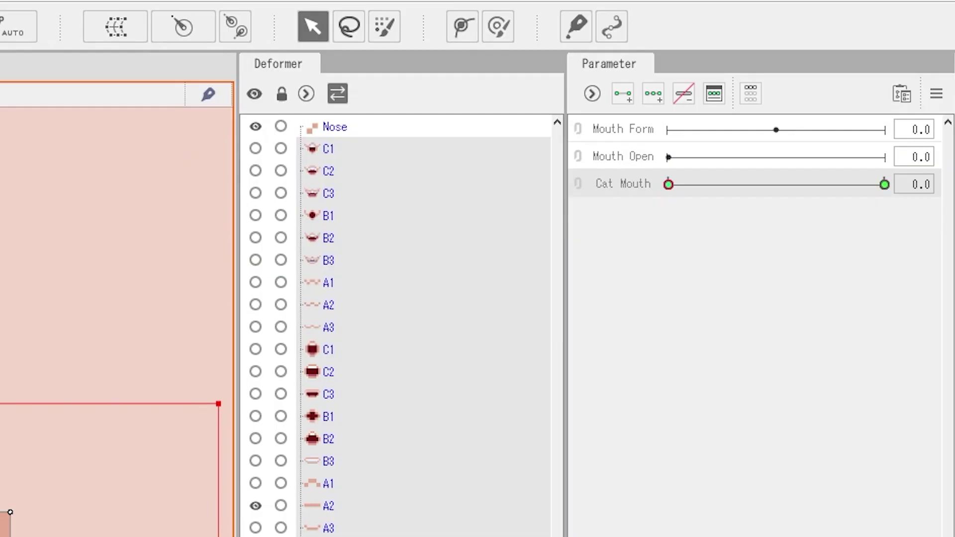
- Select all normal mouth shapes from C1 to A3 and set Cat Mouth to 1.0
left_click(328, 349)
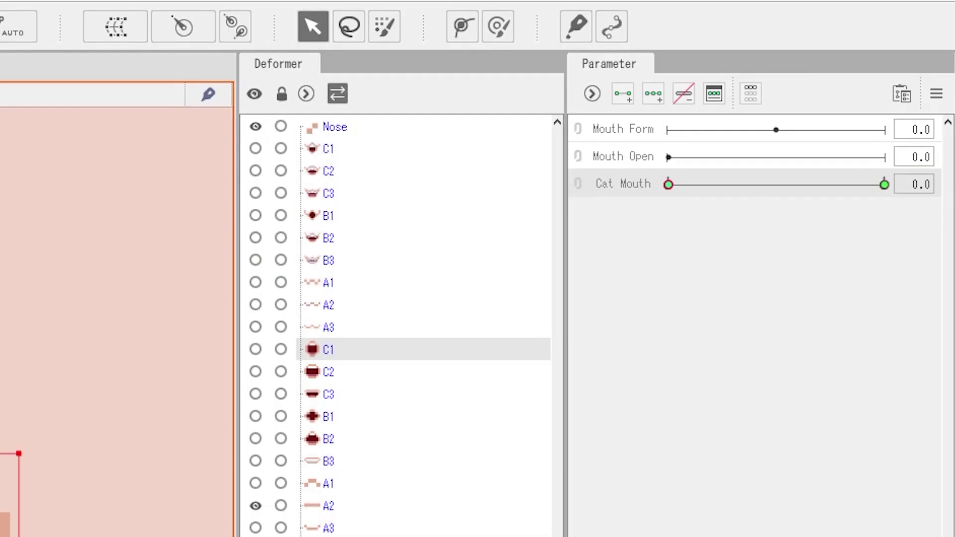
left_click(328, 528, "shift")
left_click_drag(668, 184, 885, 184)
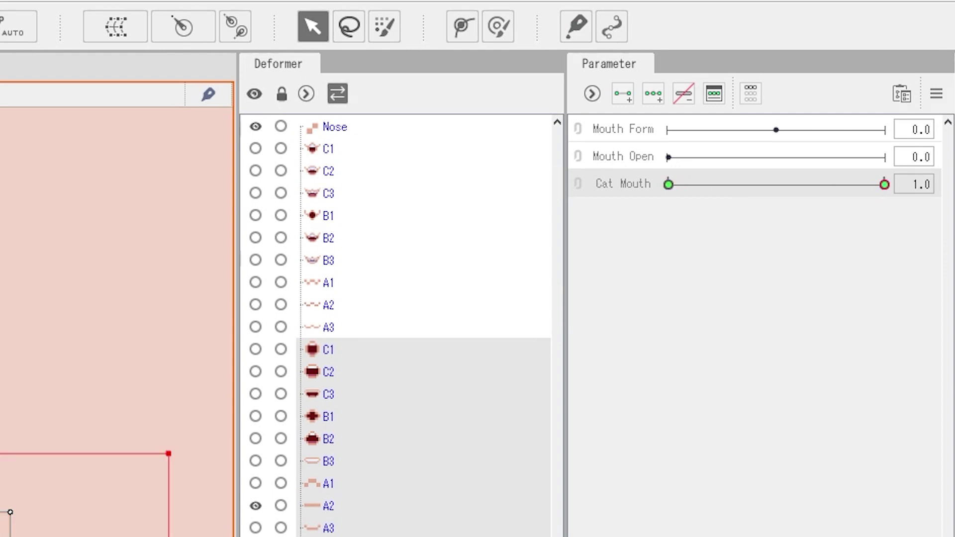
- Select the cat mouth shapes C1 to A3 without the nose, and go through Cat Mouth's 0.0 and 1.0 keys
left_click(335, 127)
left_click(328, 327, "shift")
left_click(668, 184)
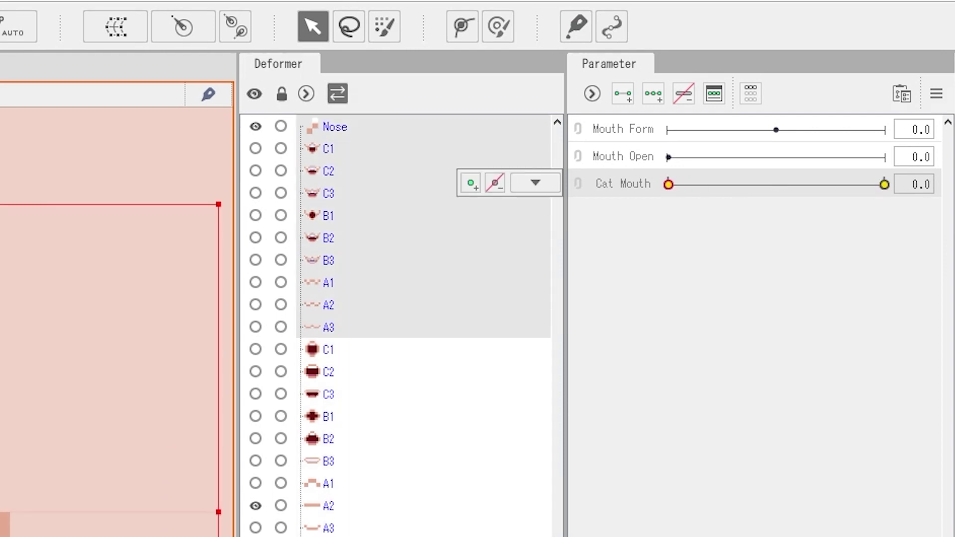
left_click(335, 127, "ctrl")
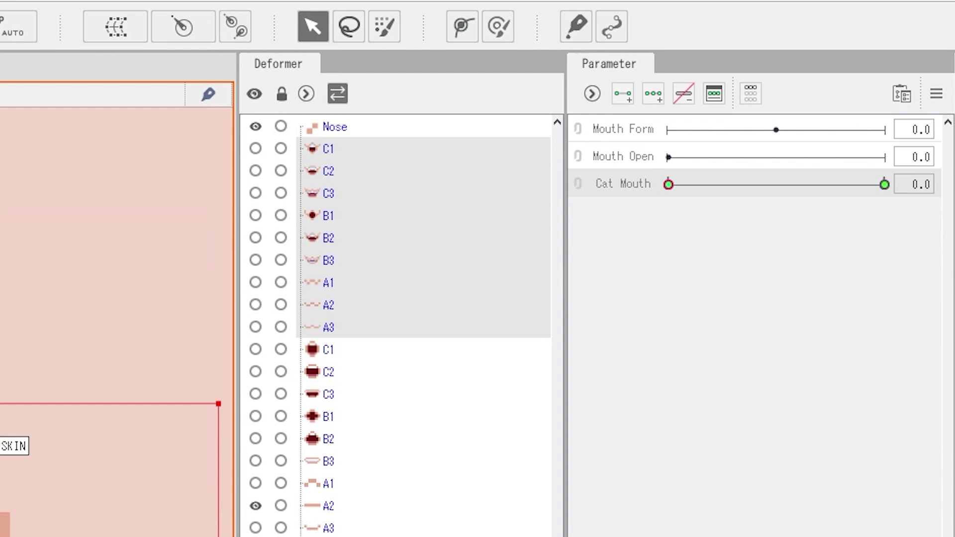
left_click_drag(669, 184, 884, 184)
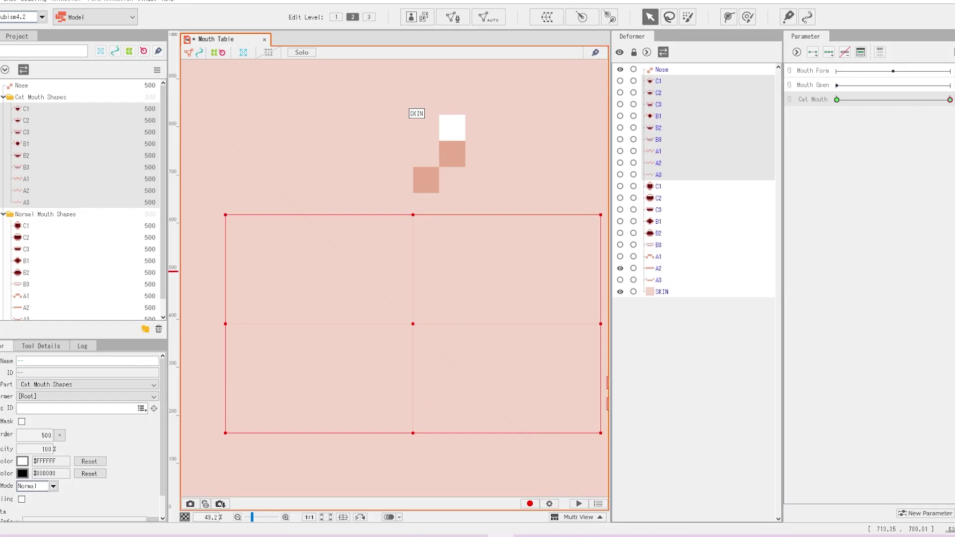
- Sweep the Cat Mouth parameter between its two ends to preview the change between normal and cat mouths
scroll(82, 200, "down", 1)
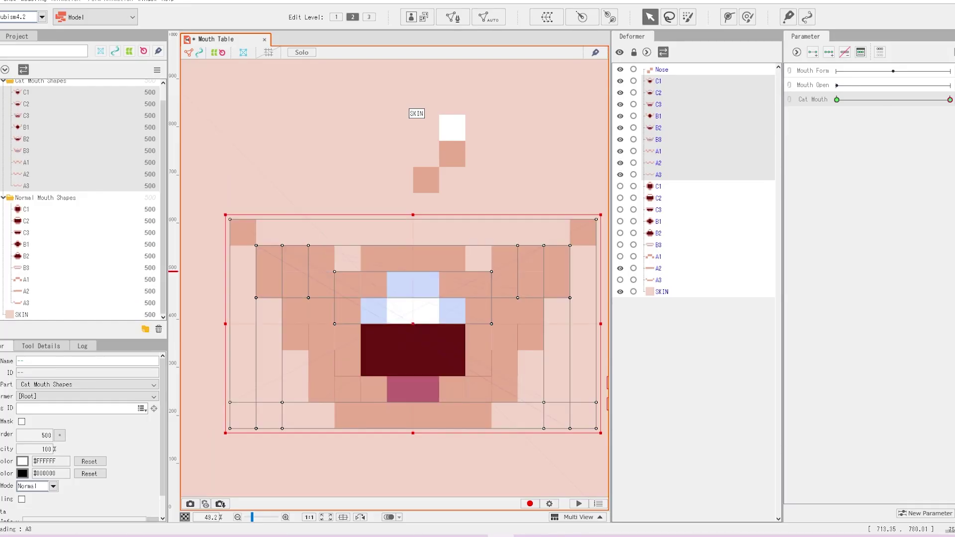
left_click_drag(950, 100, 837, 99)
left_click_drag(950, 99, 903, 100)
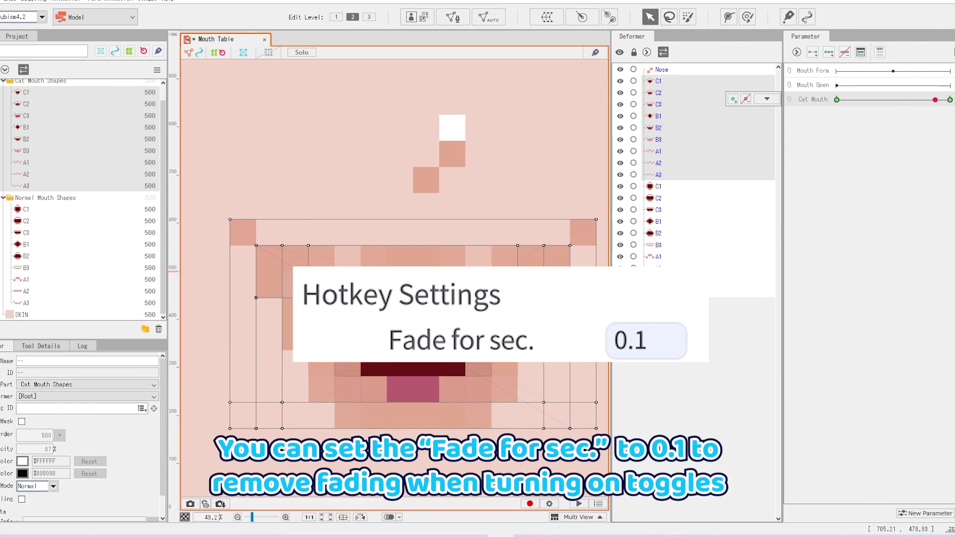
- Adjust the Mouth Open key at 1.0 to 0.33 for the cat and normal A1, A2 and A3 shapes
left_click(766, 99)
left_click(773, 100)
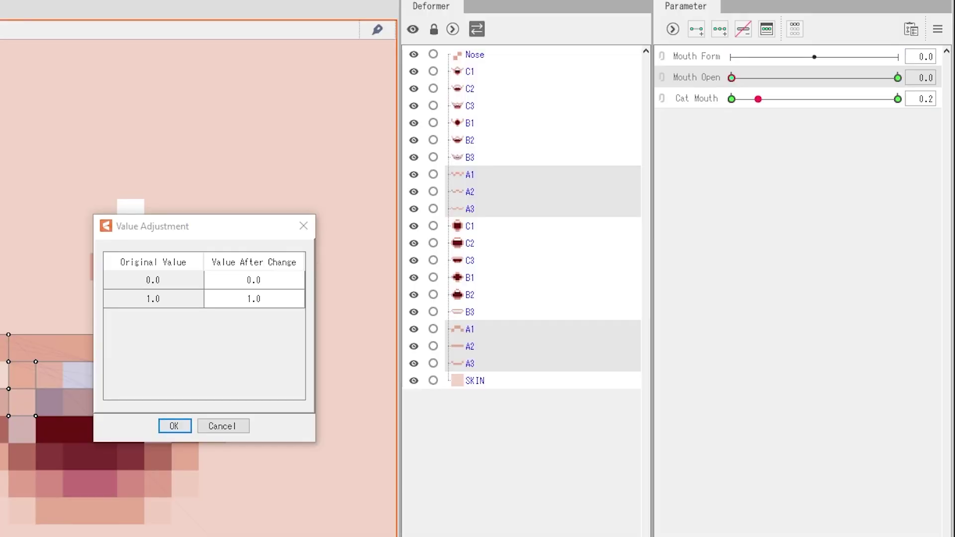
left_click(254, 299)
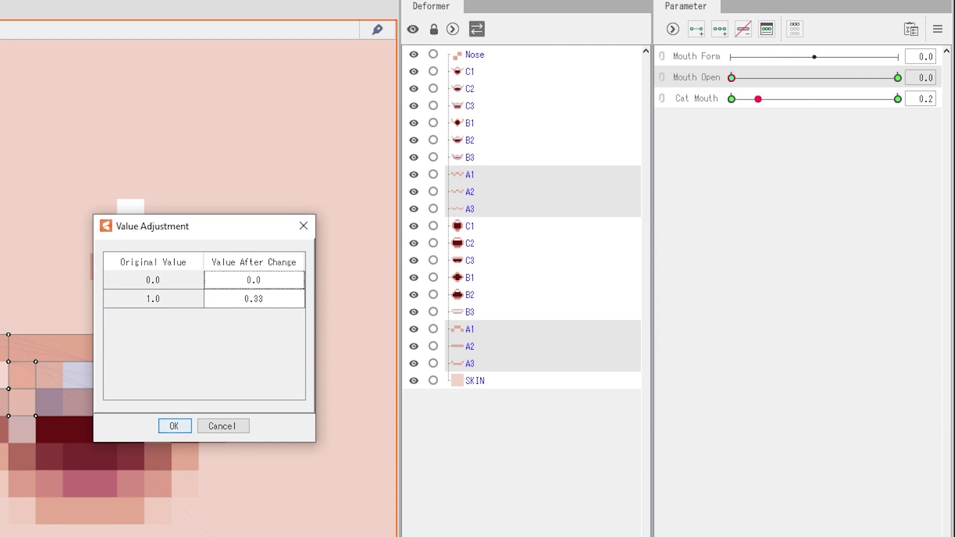
key("Return")
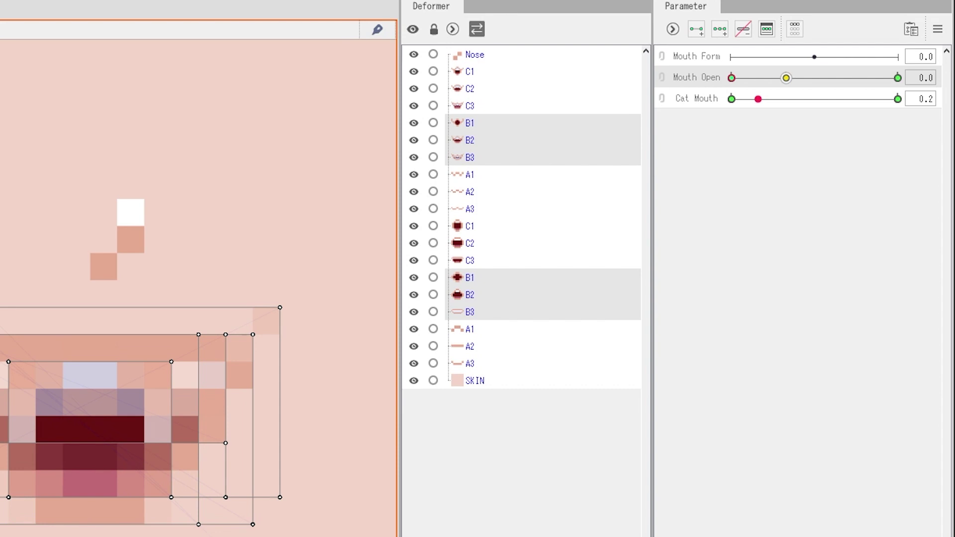
- Adjust the Mouth Open keys of the selected B1, B2 and B3 shapes from 0.0 to 0.331 and from 1.0 to about 0.66
left_click_drag(787, 77, 745, 78)
left_click(629, 77)
left_click(640, 120)
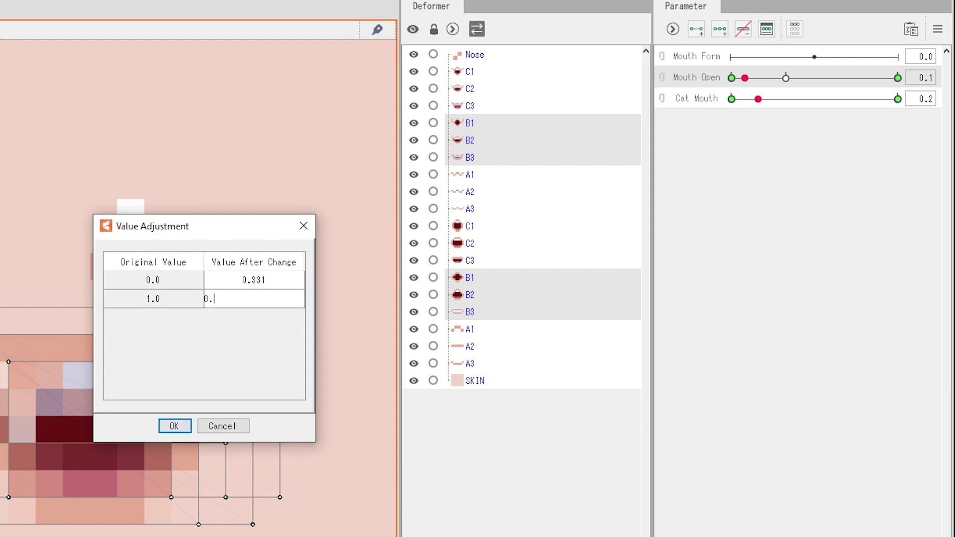
left_click(174, 426)
- Adjust the Mouth Open key at 0.0 to 0.661 for the cat and normal C1, C2 and C3 shapes
left_click(470, 106)
left_click(470, 88, "ctrl")
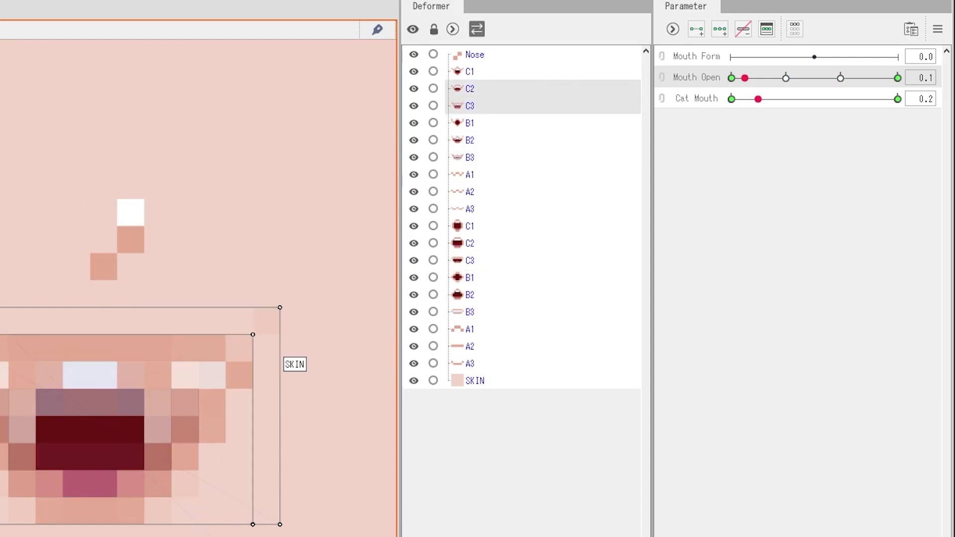
left_click(469, 71, "ctrl")
left_click(470, 226, "ctrl")
left_click(470, 243, "ctrl")
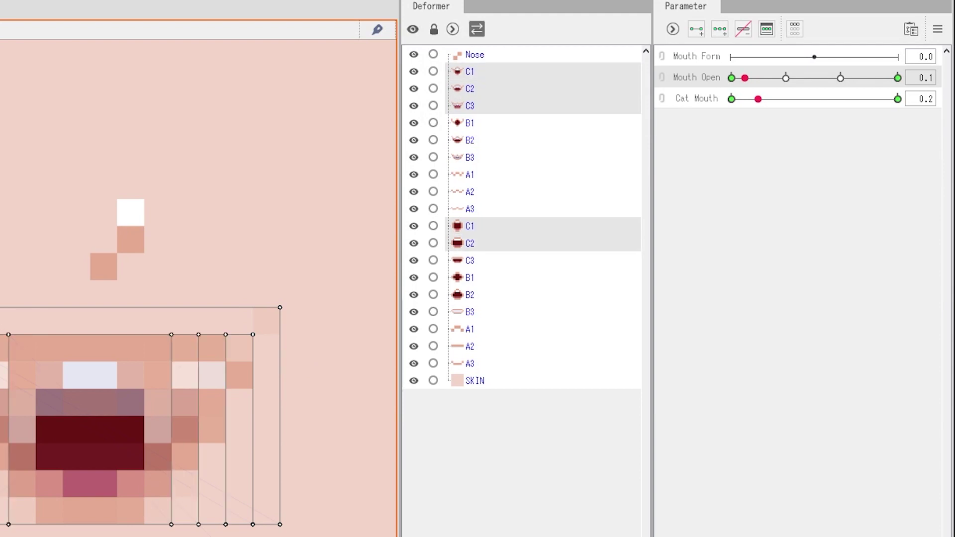
left_click(470, 260, "ctrl")
left_click_drag(745, 78, 796, 78)
left_click(630, 76)
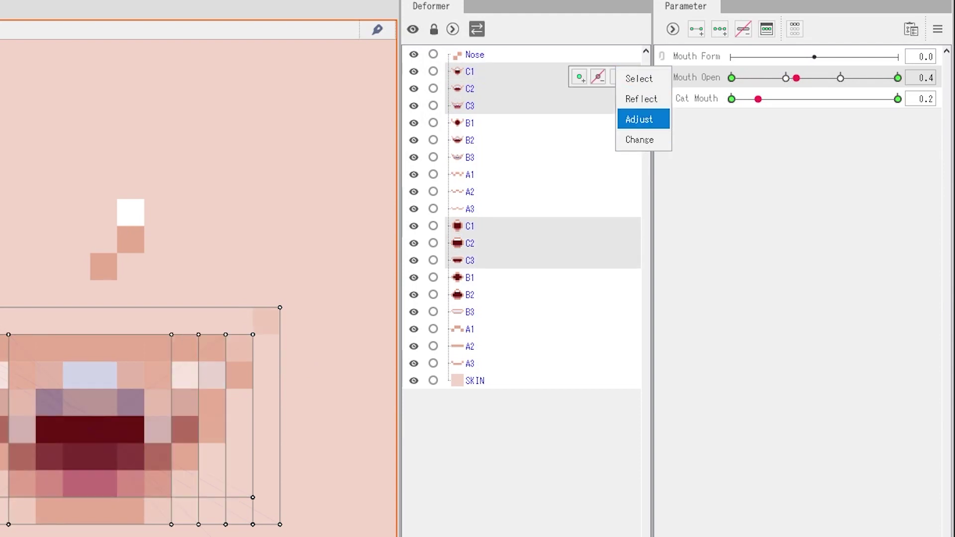
left_click(639, 119)
double_click(253, 280)
type("0.66")
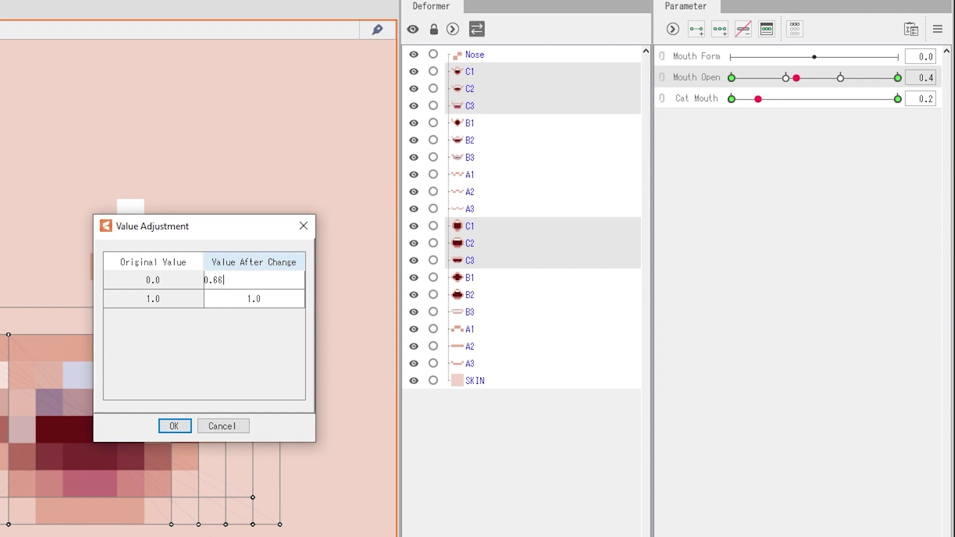
type("1")
key("Return")
key("Return")
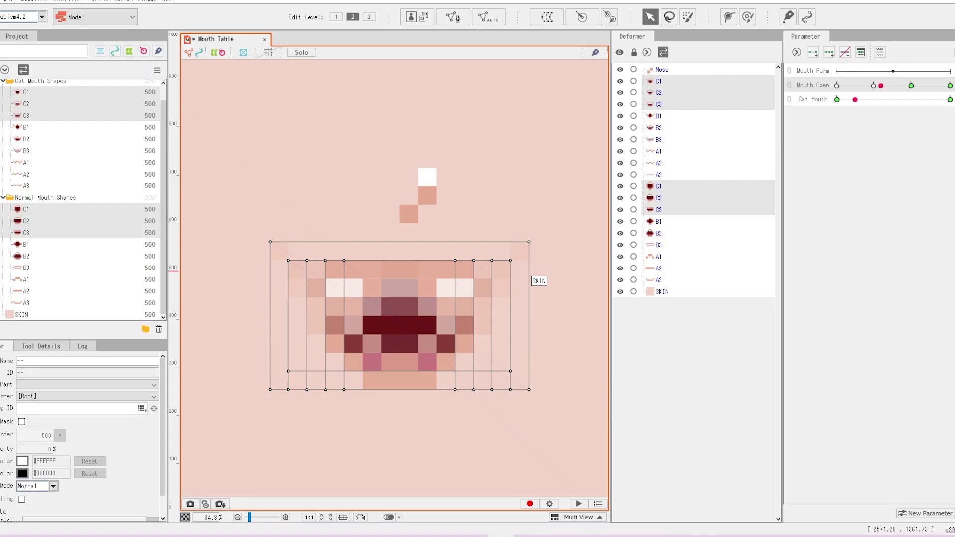
left_click_drag(892, 85, 938, 85)
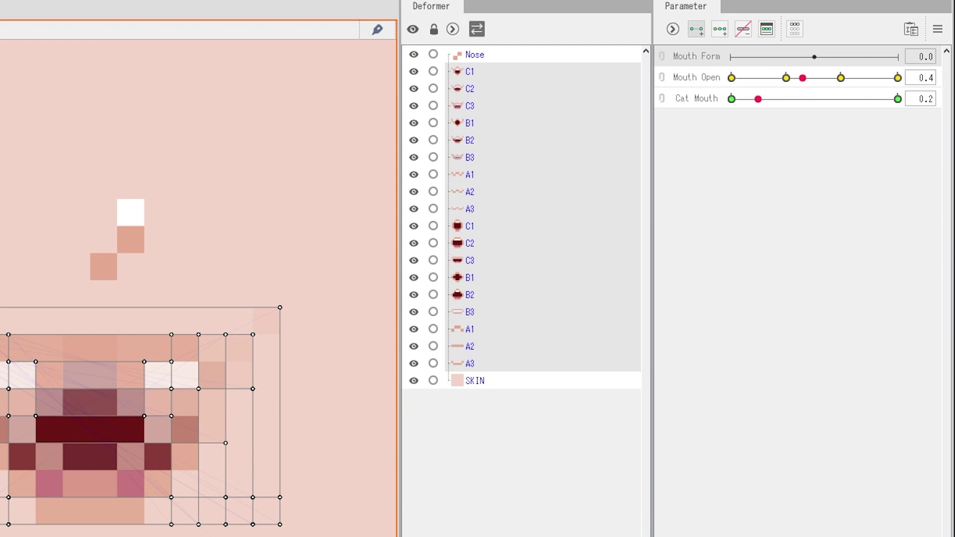
- Add two Mouth Form keys to all mouth shapes and adjust the 1.0 key to about -0.33 for both sets' A1, B1 and C1
left_click(696, 29)
left_click(470, 329)
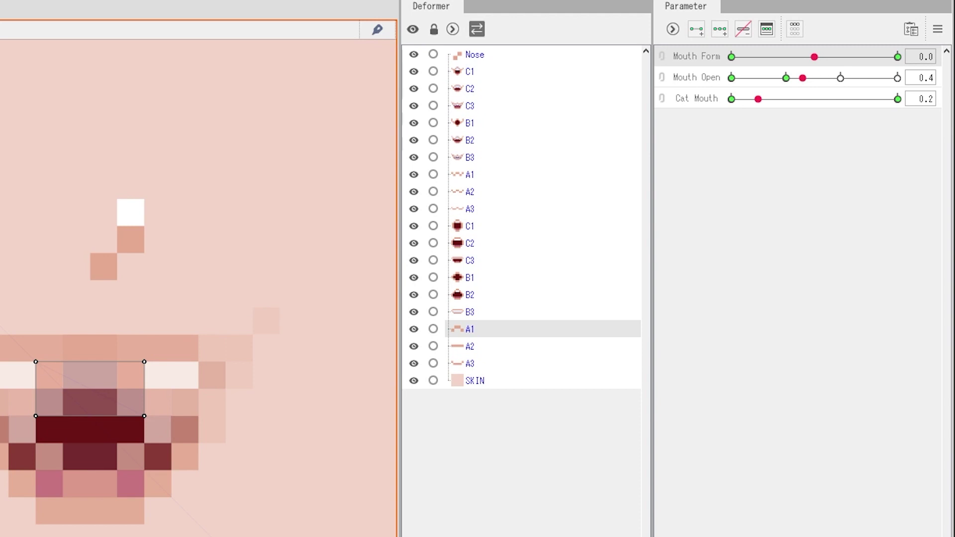
left_click(470, 278, "ctrl")
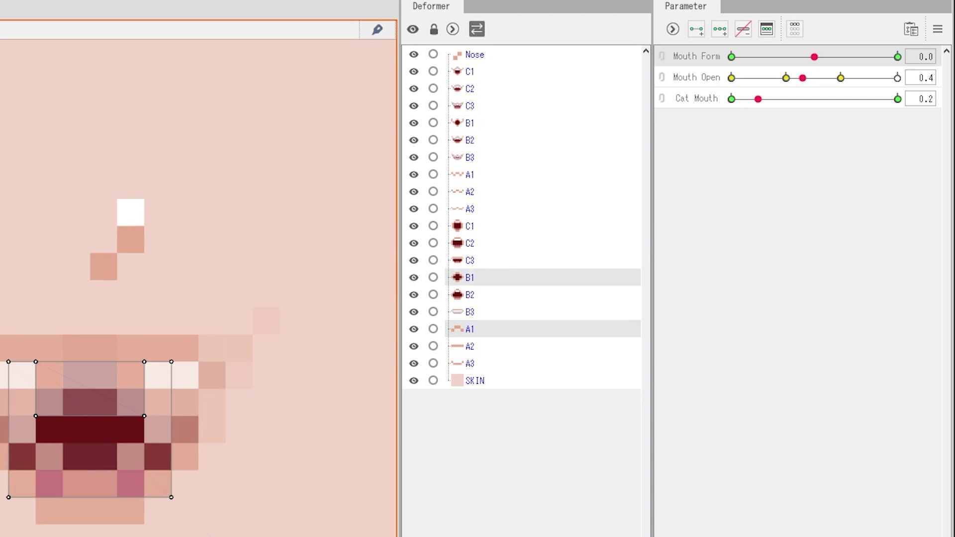
left_click(469, 226, "ctrl")
left_click(470, 175, "ctrl")
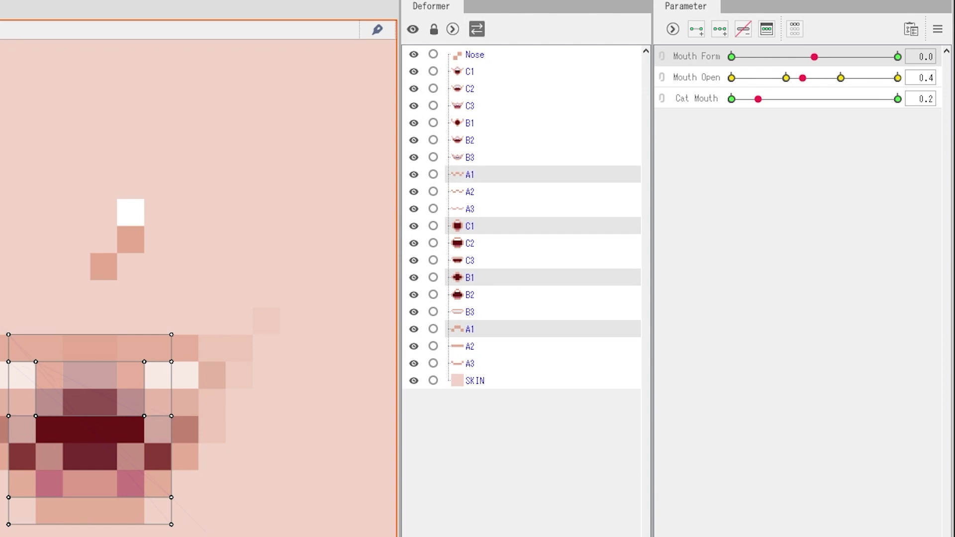
left_click(469, 123, "ctrl")
left_click(470, 71, "ctrl")
left_click_drag(815, 56, 766, 57)
left_click(732, 57)
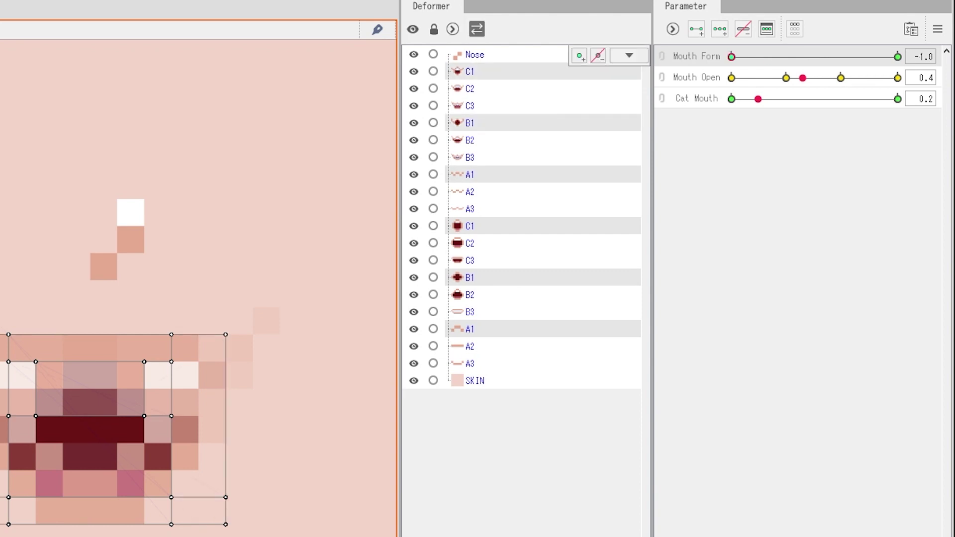
left_click(629, 53)
left_click(632, 98)
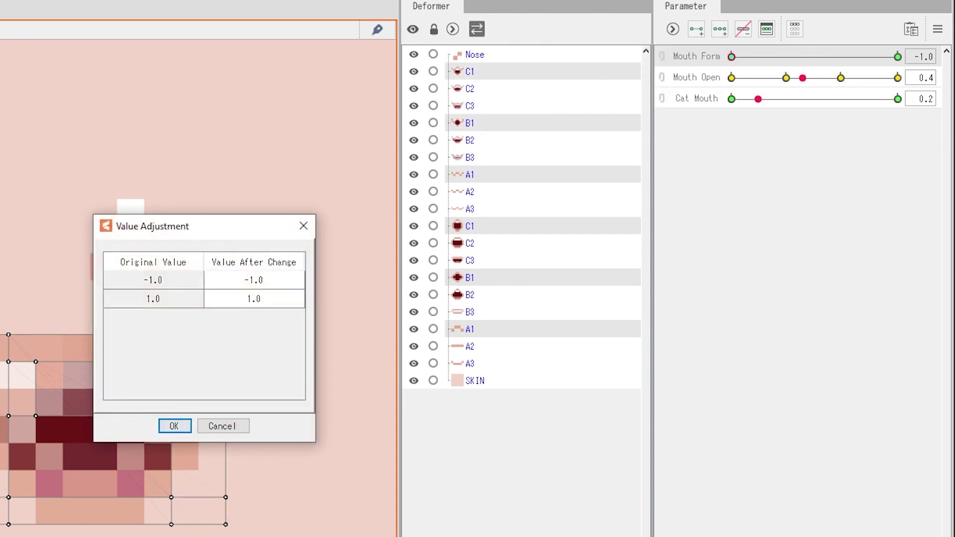
left_click(254, 280)
double_click(253, 298)
left_click(174, 426)
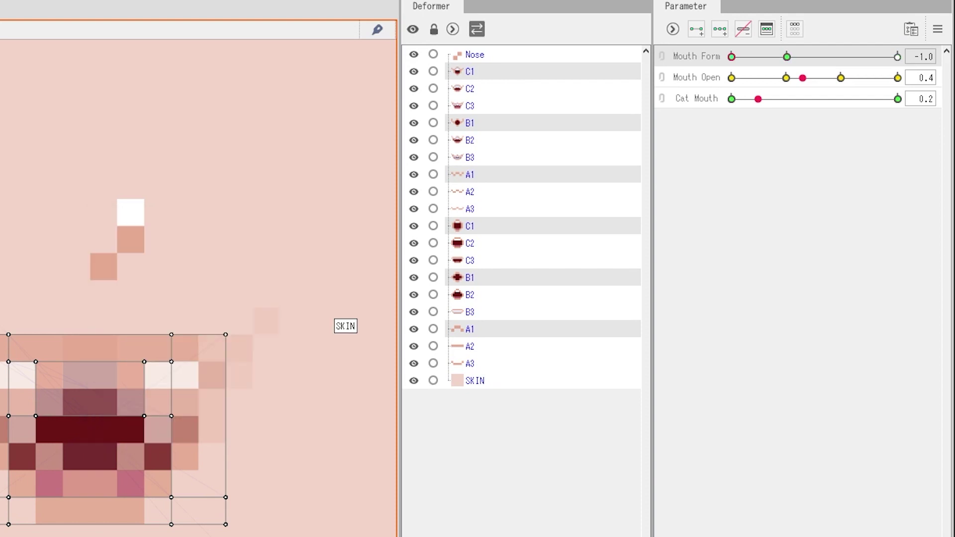
- Adjust the Mouth Form keys of the cat and normal A2, B2 and C2 shapes to -0.33 and 0.33
left_click(470, 346)
left_click(470, 294, "ctrl")
left_click(470, 243, "ctrl")
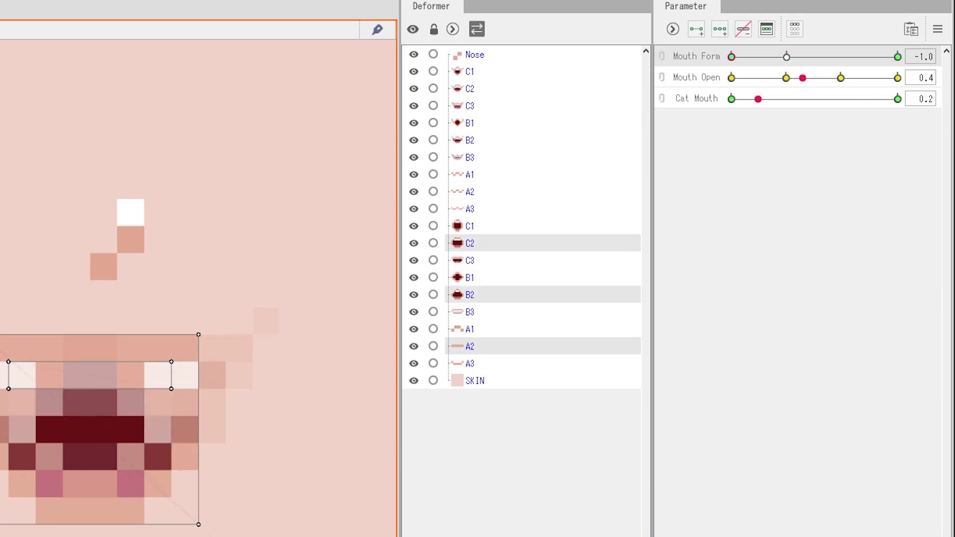
left_click(470, 89, "ctrl")
left_click(469, 140, "ctrl")
left_click(470, 192, "ctrl")
right_click(777, 56)
left_click(642, 98)
type("-0.33")
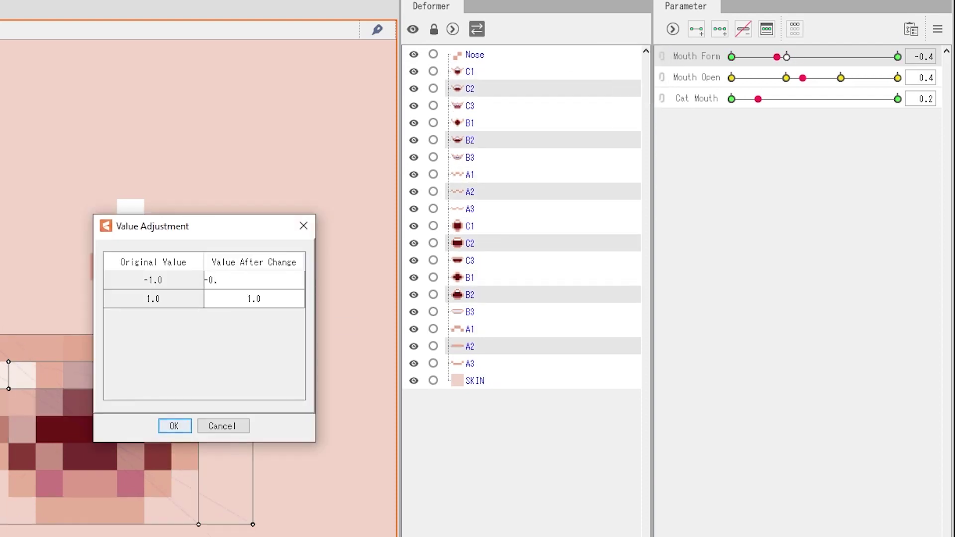
double_click(254, 299)
type("0.33")
left_click(175, 426)
- Adjust the Mouth Form key at -1.0 to 0.331 for the cat and normal A3, B3 and C3 shapes
left_click(469, 106)
left_click(470, 157, "ctrl")
left_click(469, 209, "ctrl")
left_click(470, 260, "ctrl")
left_click(470, 312, "ctrl")
left_click(470, 363, "ctrl")
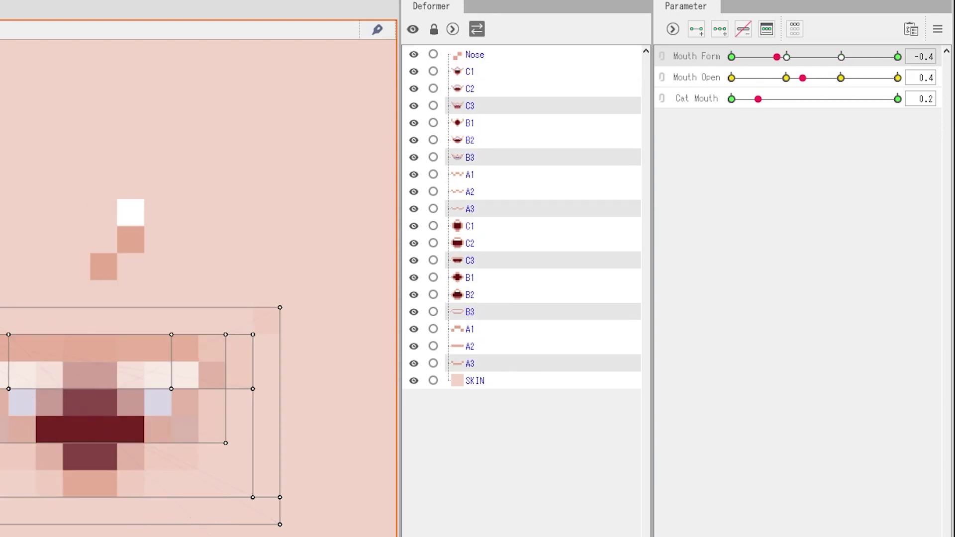
double_click(254, 280)
type("0.331")
key("Return")
left_click(174, 426)
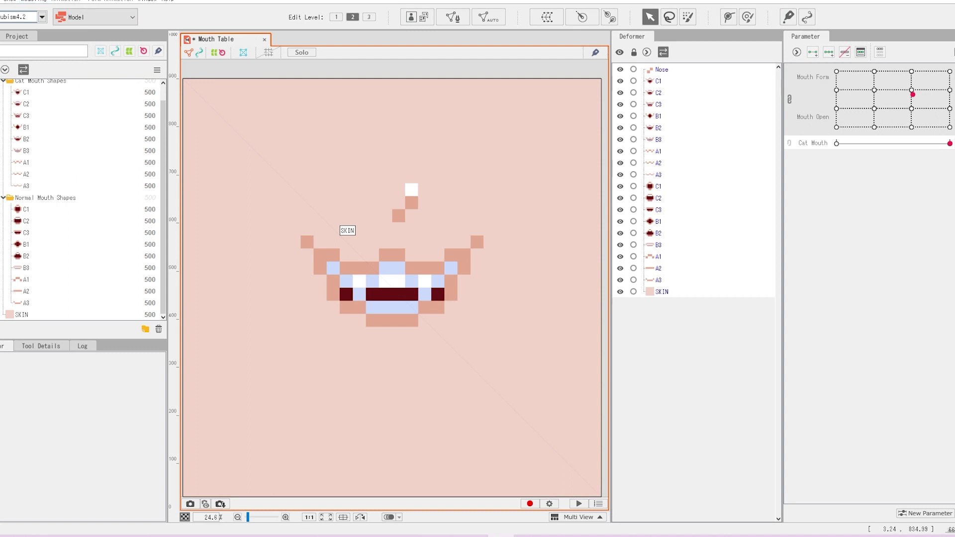
- Create a new 1024 × 1024 px texture atlas from the displayed model images, with the default texture name
left_click(34, 2)
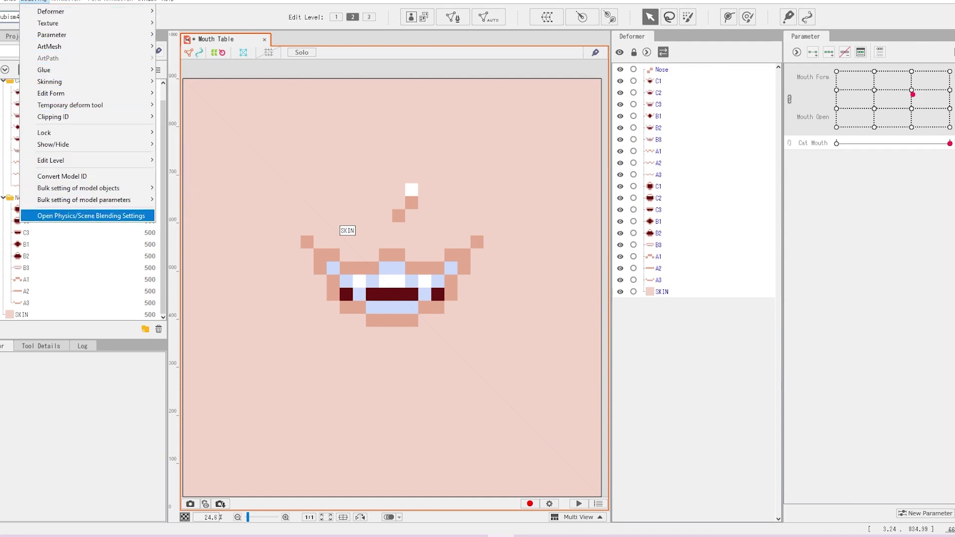
key("ctrl+t")
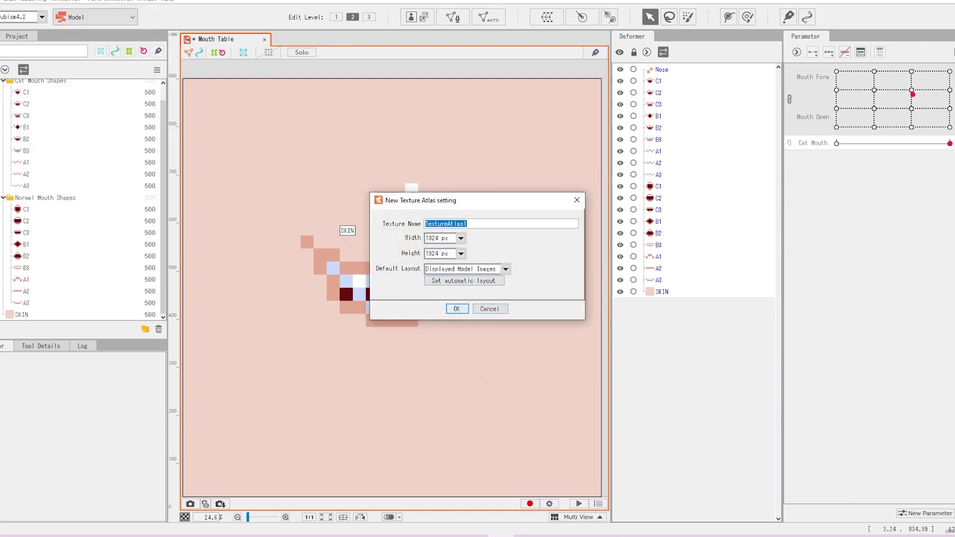
key("Return")
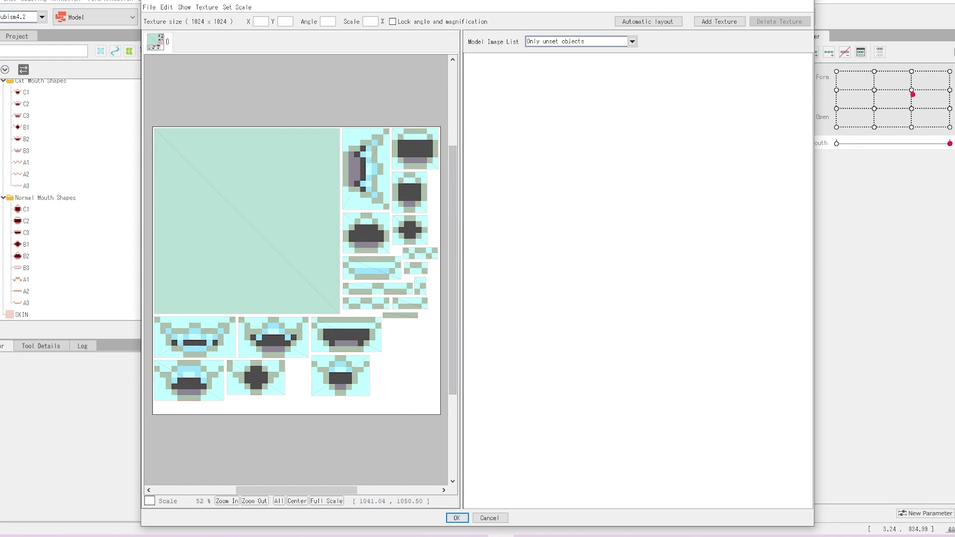